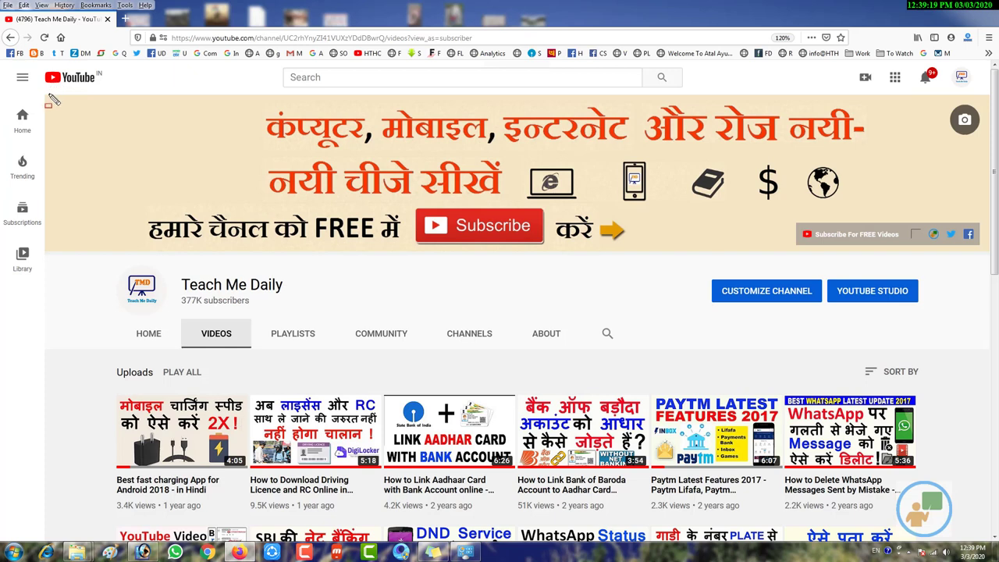
Step: Bring up the Photoshop drawing with the red rectangle and green circle outlines
left_click_drag(46, 97, 988, 341)
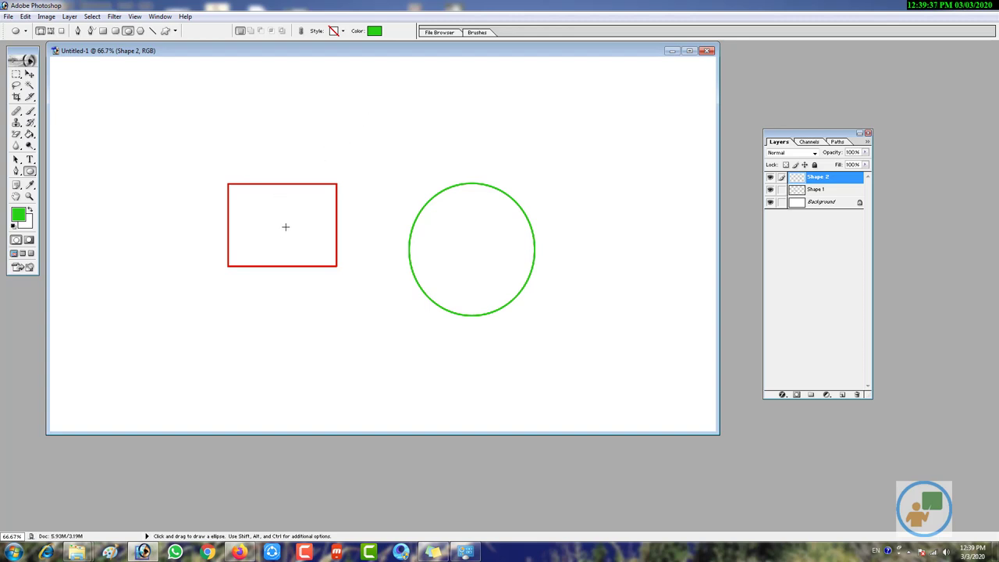
Step: Draw a solid green rectangle at the top-left, then return to the Ellipse Tool
right_click(30, 172)
left_click(63, 172)
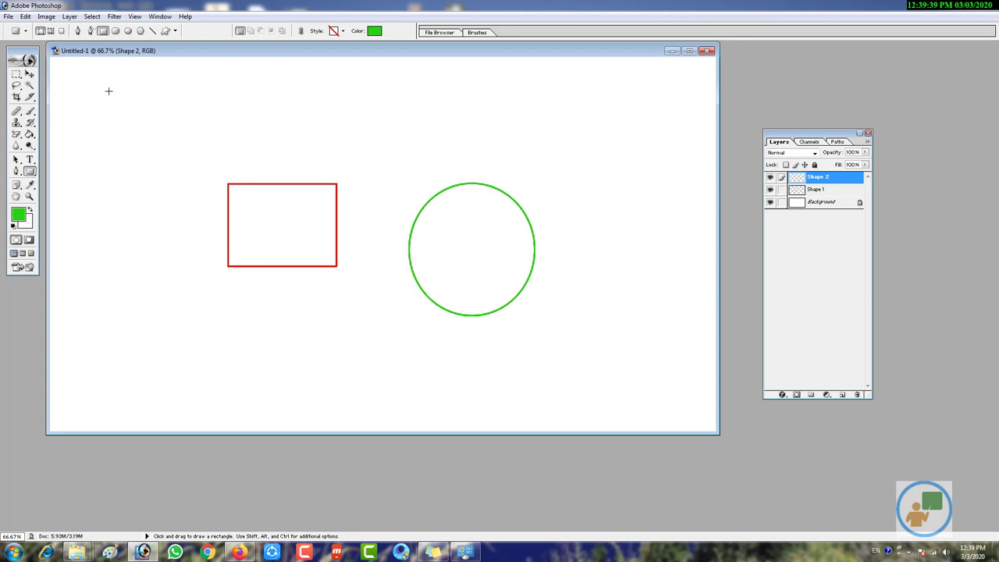
mouse_move(108, 92)
left_mouse_down()
mouse_move(230, 158)
mouse_move(271, 155)
left_mouse_up()
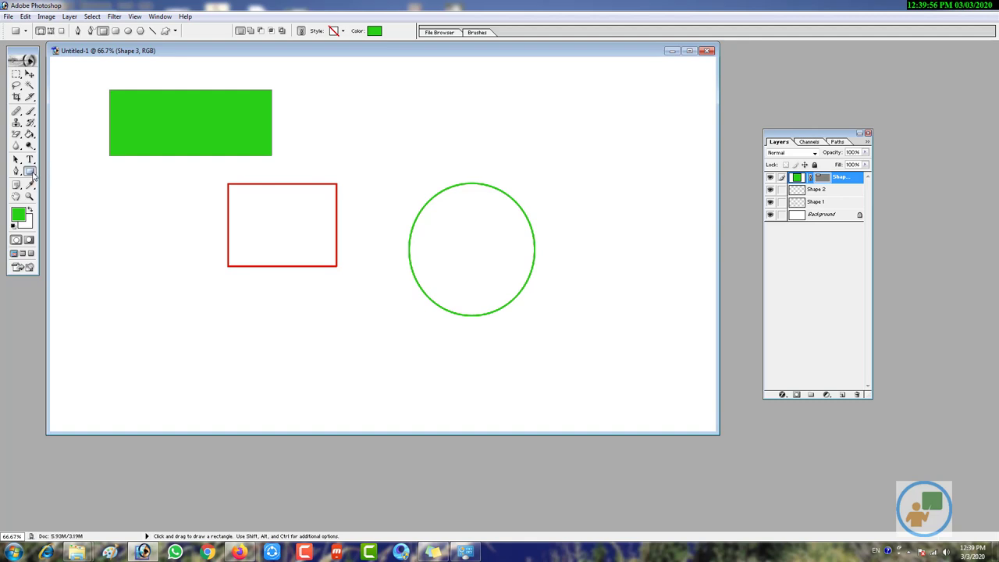
right_click(33, 175)
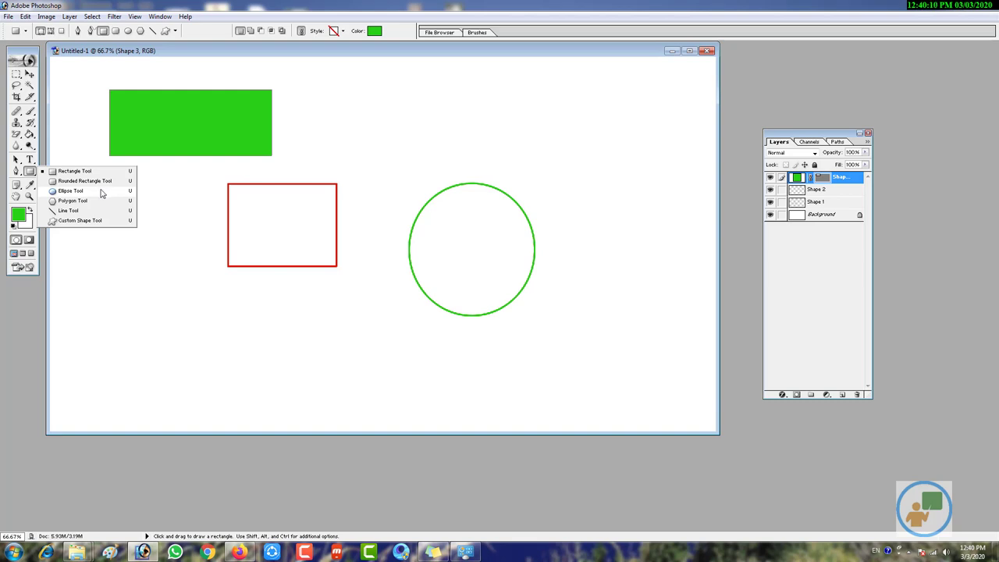
left_click(101, 192)
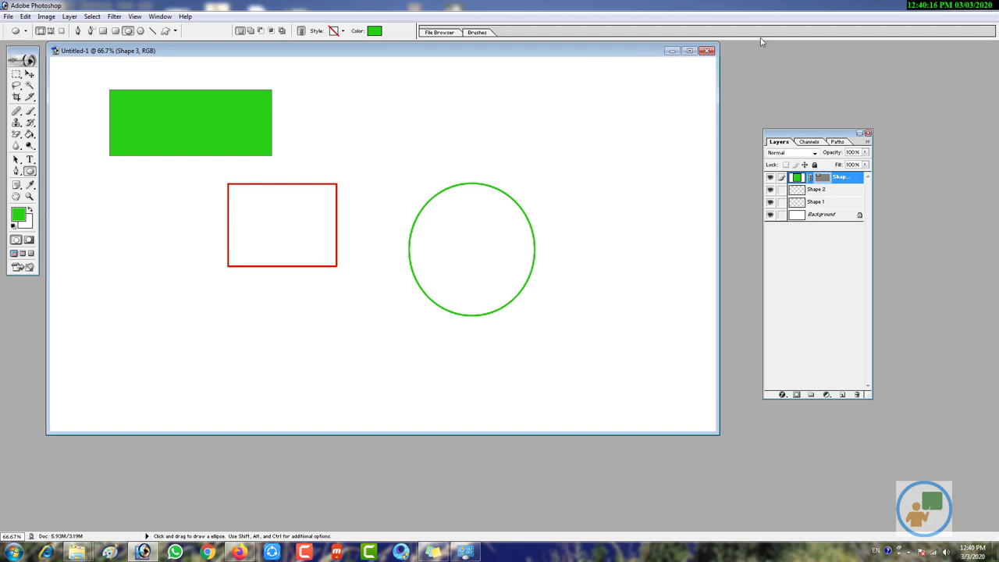
Step: Close the drawing without saving and create a new blank white 1920×1080 document
left_click(707, 51)
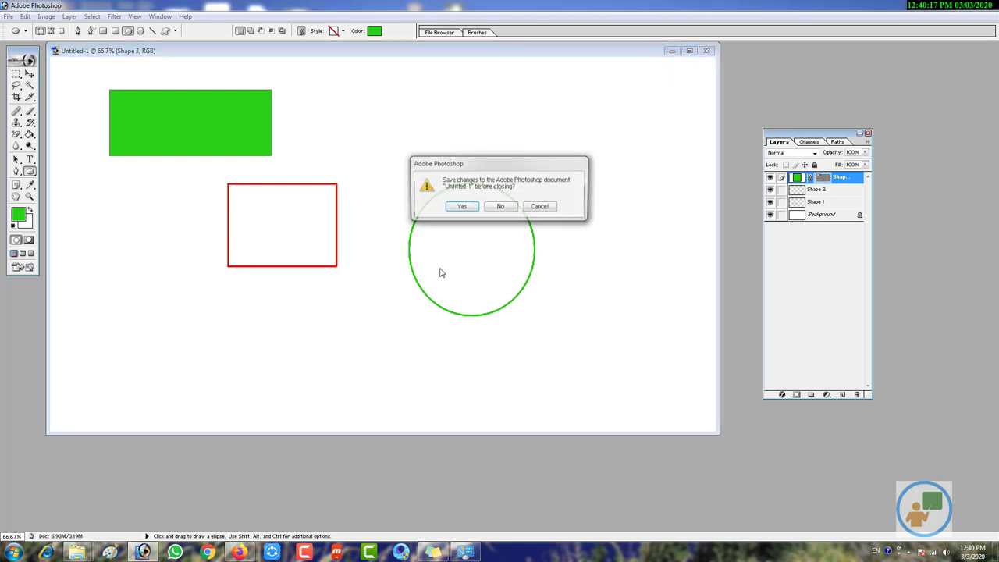
left_click(500, 206)
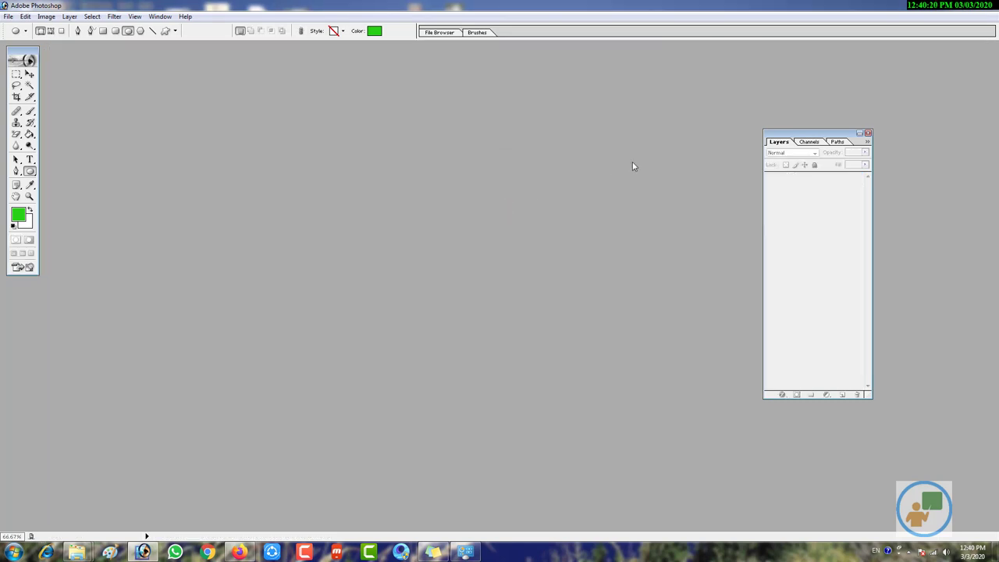
key("ctrl+n")
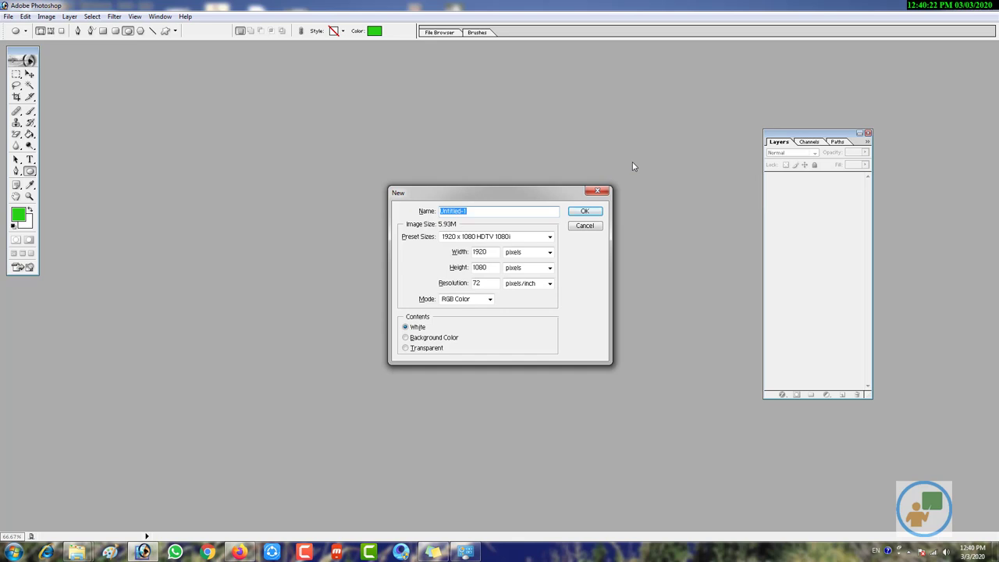
left_click(585, 211)
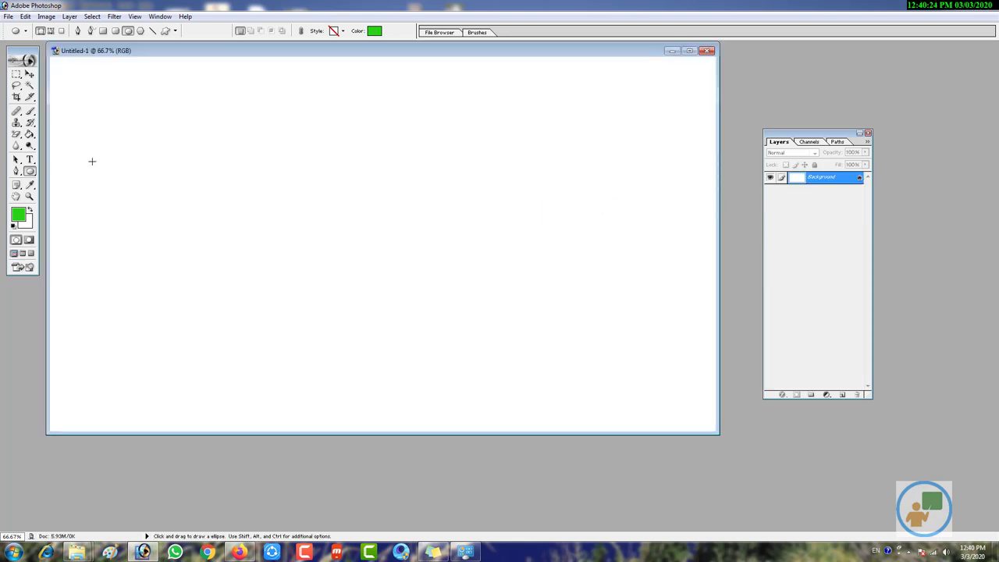
left_click_drag(30, 170, 56, 174)
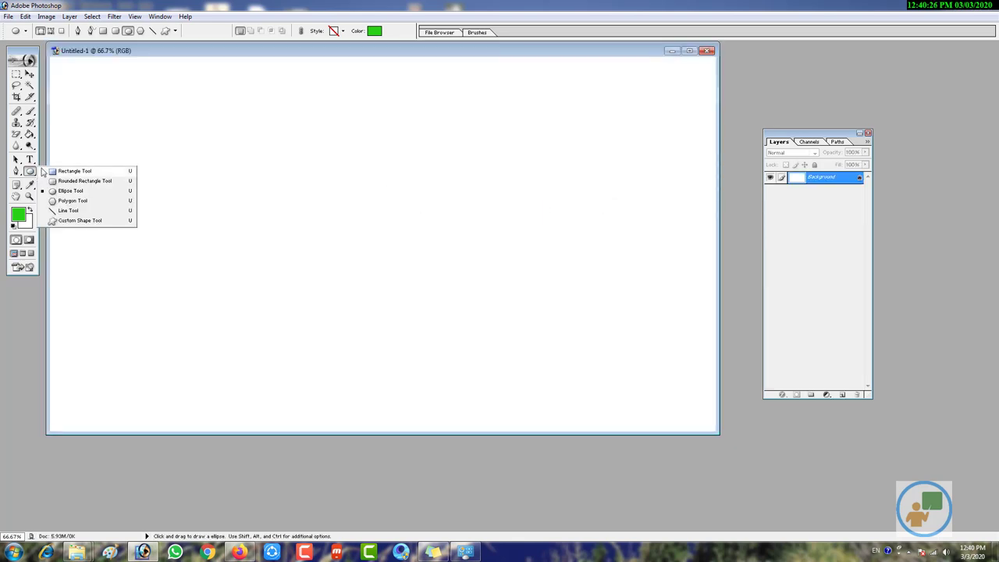
Step: Shift-drag a perfect green circle at the canvas's upper left with the Ellipse Tool
left_click(72, 192)
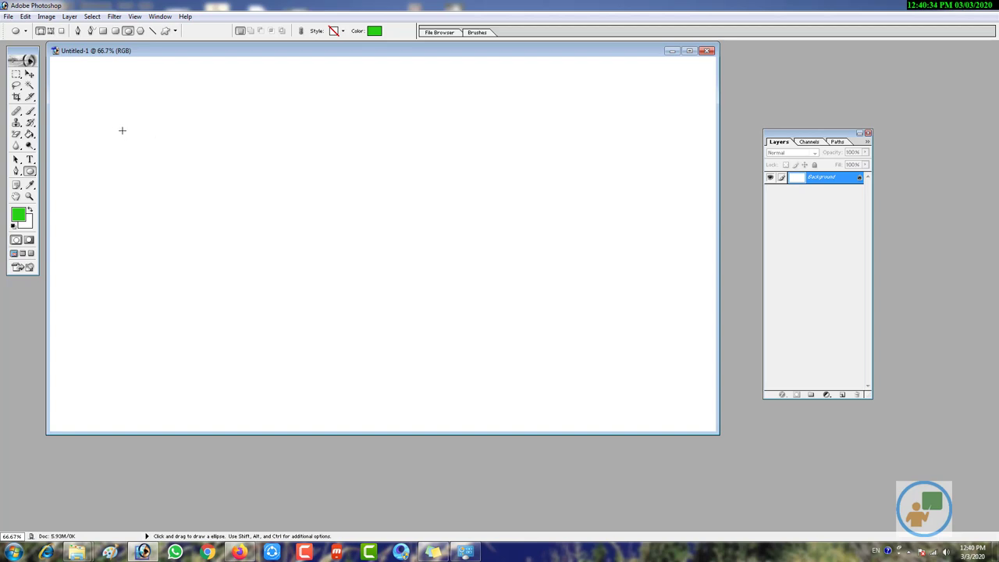
key("shift")
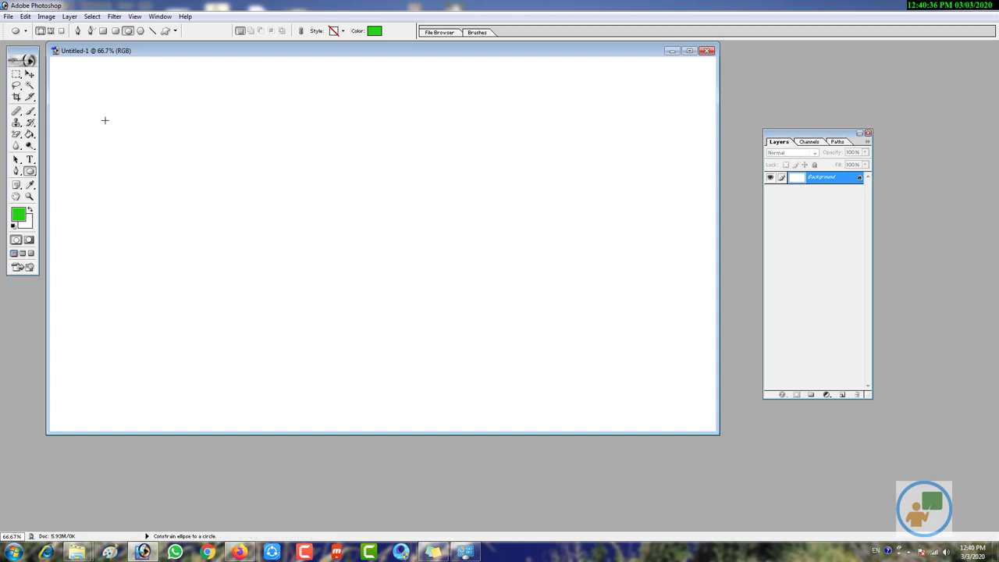
mouse_move(115, 128)
left_mouse_down()
mouse_move(265, 327)
mouse_move(274, 305)
mouse_move(244, 284)
mouse_move(256, 287)
left_mouse_up()
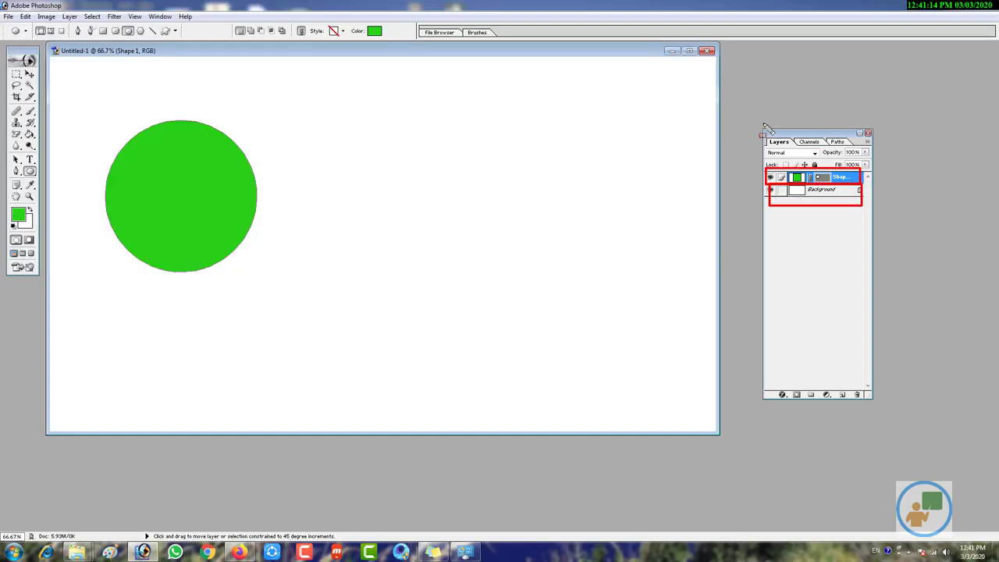
left_click_drag(759, 123, 876, 399)
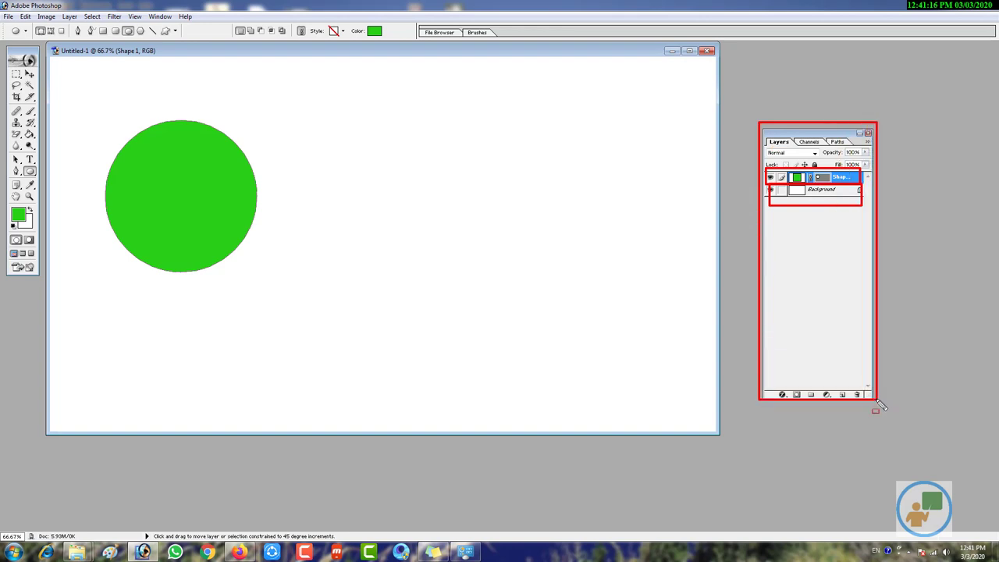
left_click(869, 133)
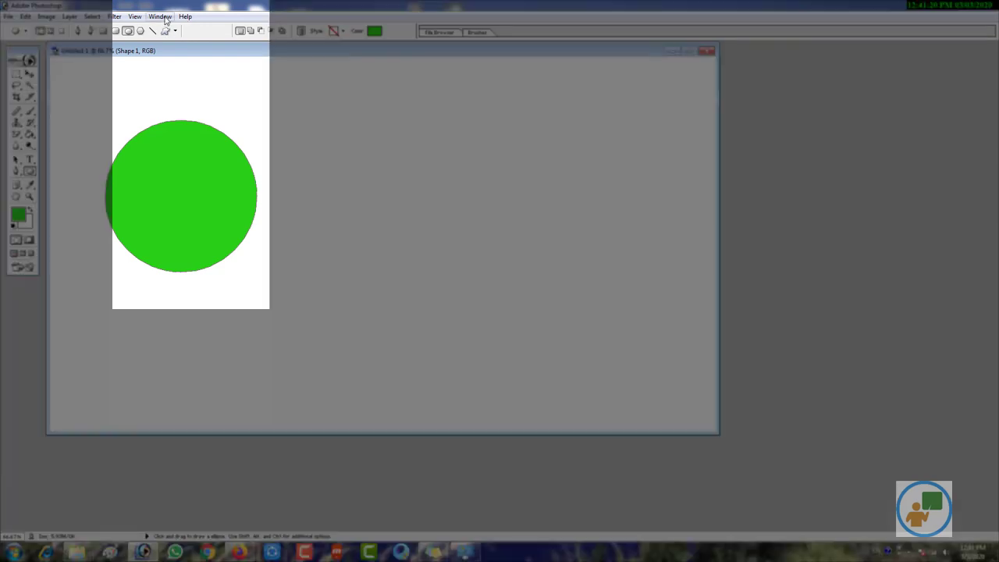
left_click(160, 16)
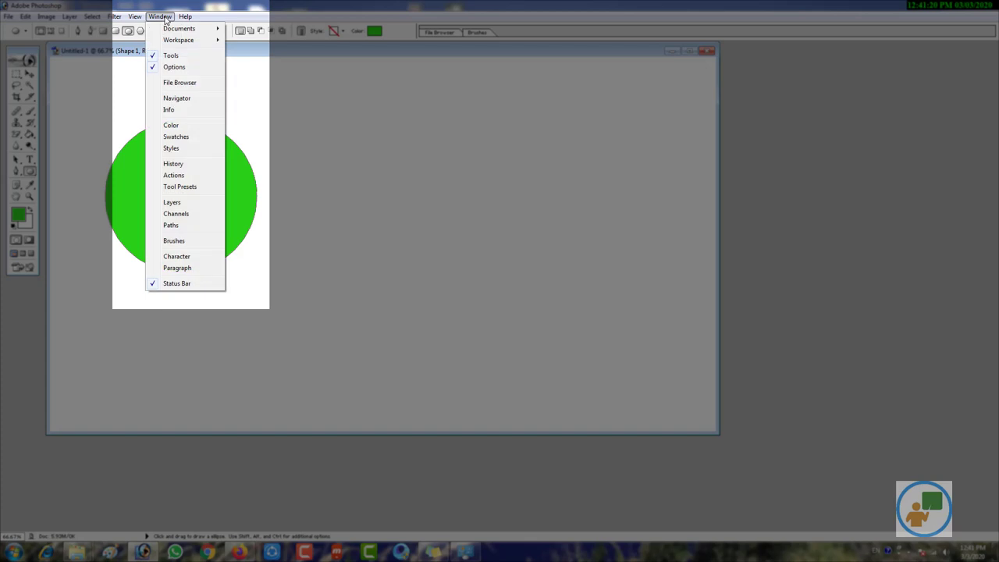
left_click(172, 202)
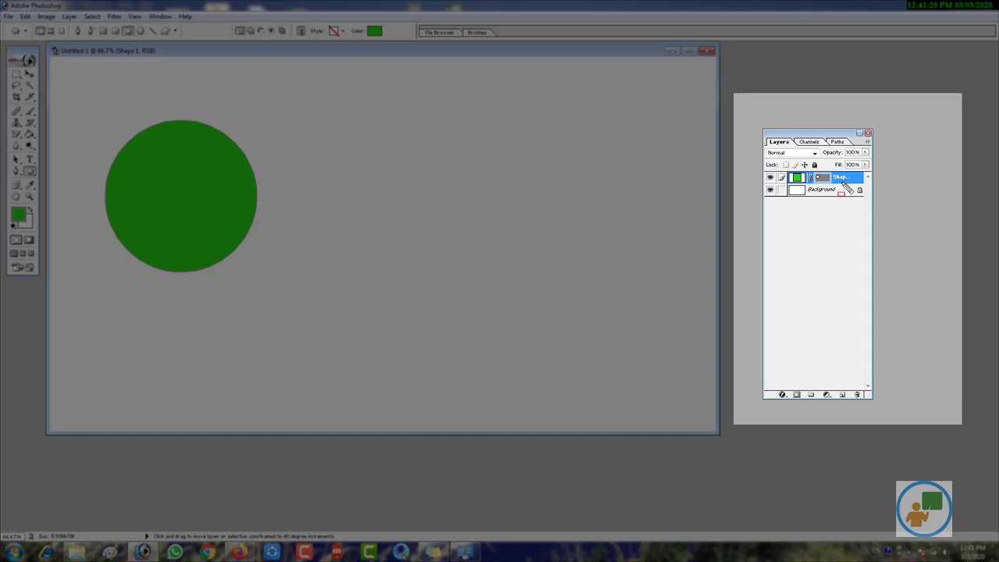
mouse_move(841, 180)
left_mouse_down()
mouse_move(813, 190)
mouse_move(864, 203)
mouse_move(857, 187)
left_mouse_up()
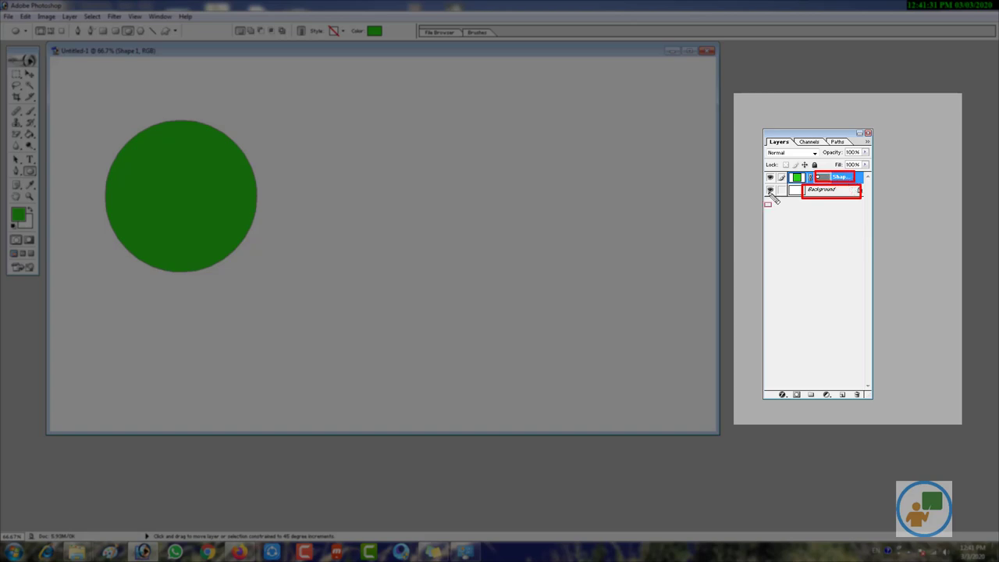
Step: Rasterize the green circle's Shape 1 layer from the Layers palette
right_click(842, 178)
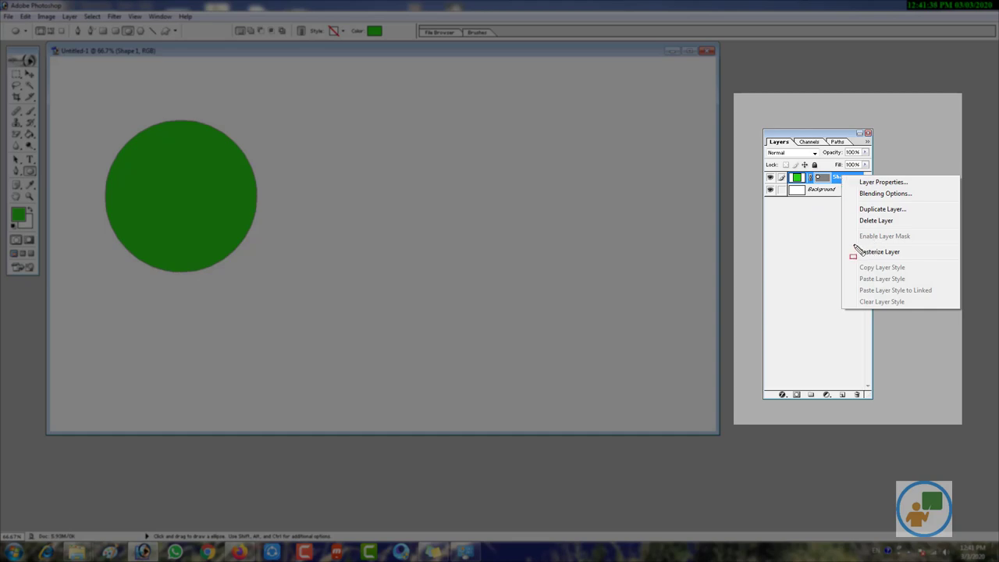
left_click_drag(854, 244, 913, 261)
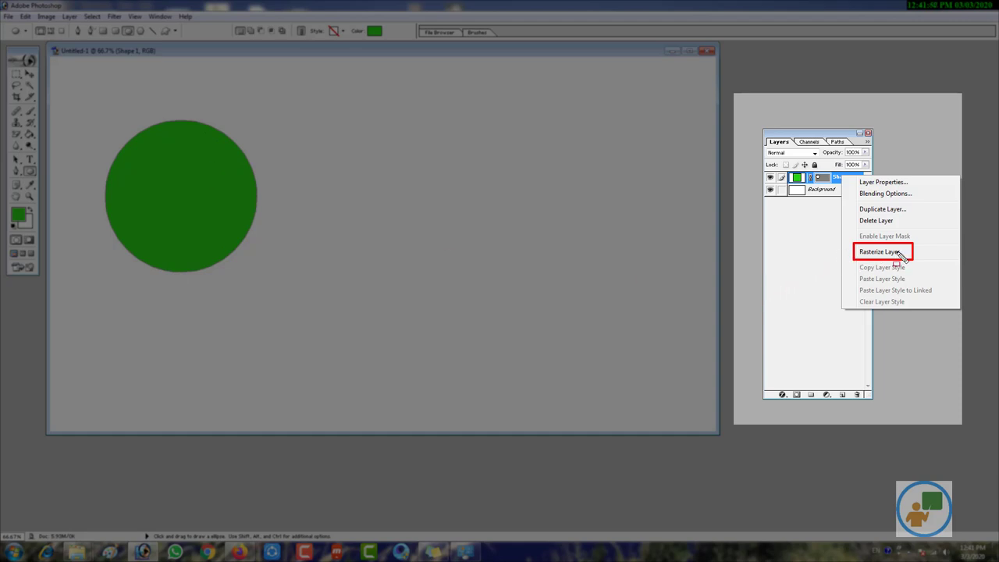
right_click(844, 178)
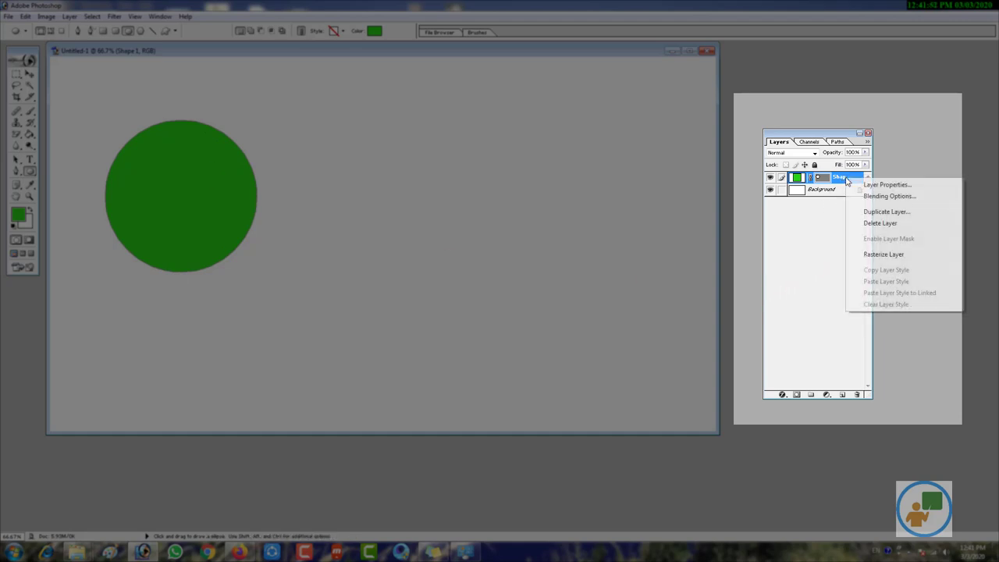
left_click(886, 255)
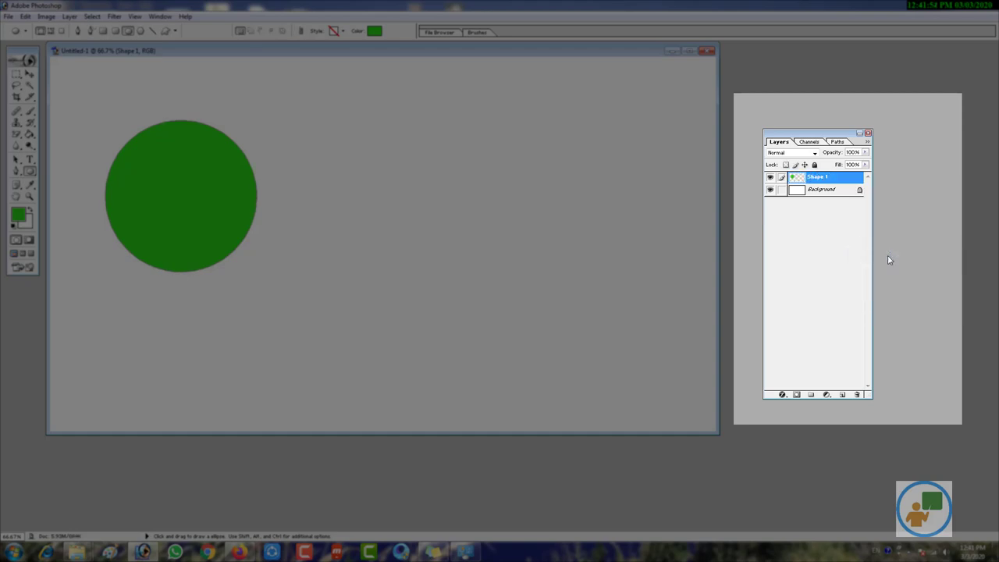
Step: Open the Edit > Fill settings for the circle, then cancel them
left_click_drag(795, 177, 837, 192)
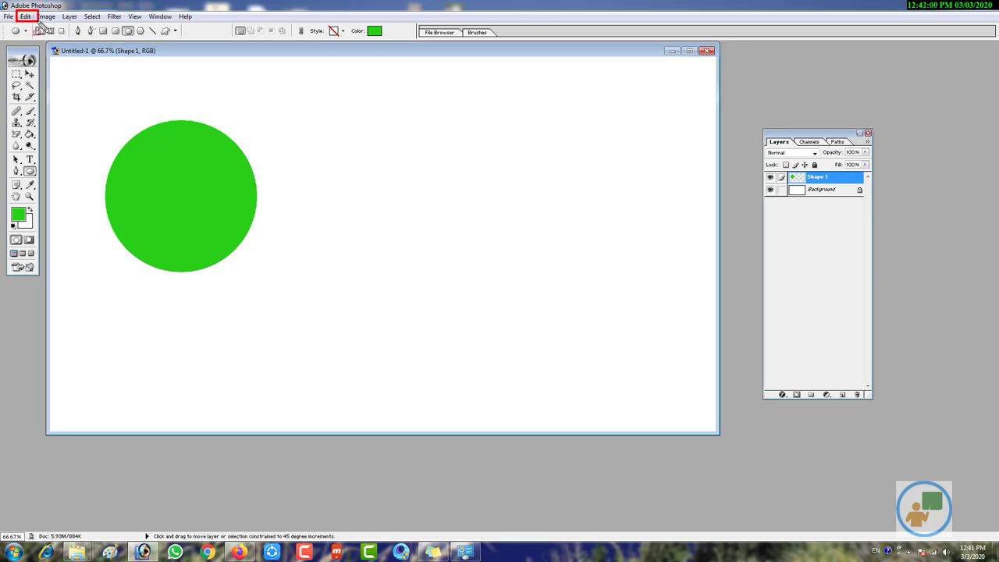
left_click(24, 17)
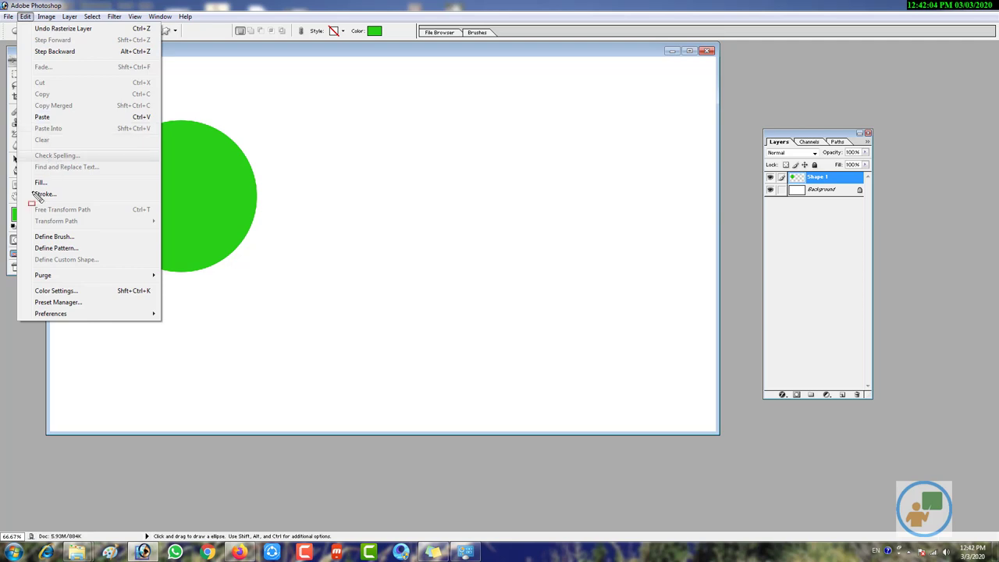
left_click_drag(29, 189, 141, 200)
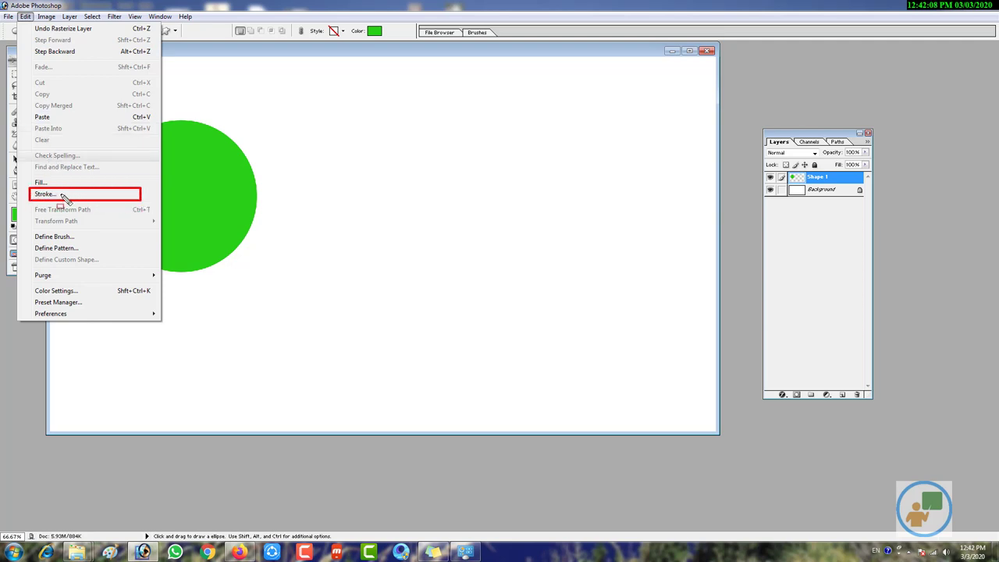
left_click(41, 182)
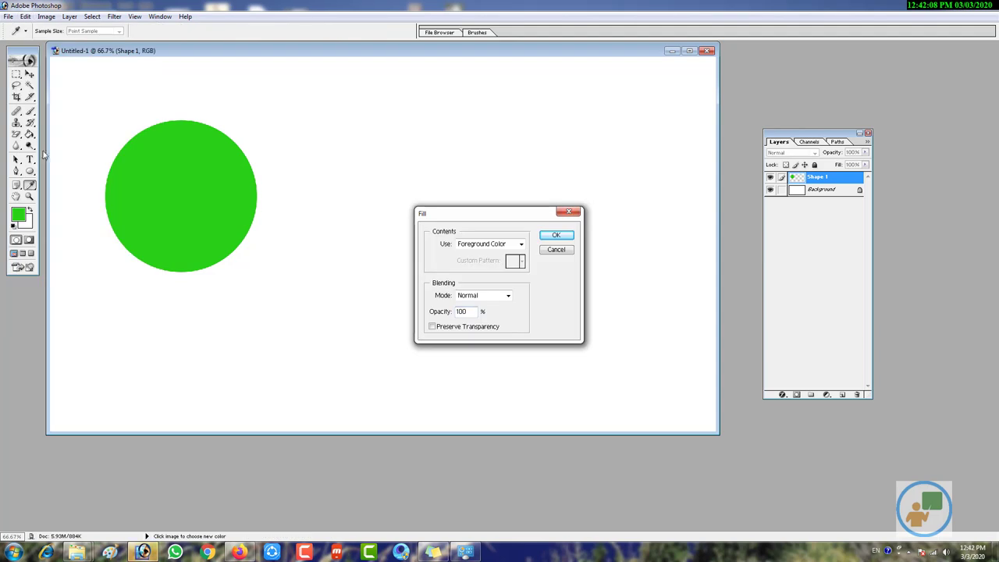
left_click(569, 212)
Step: Apply a 10 px red stroke around the green circle via Edit > Stroke
left_click(26, 16)
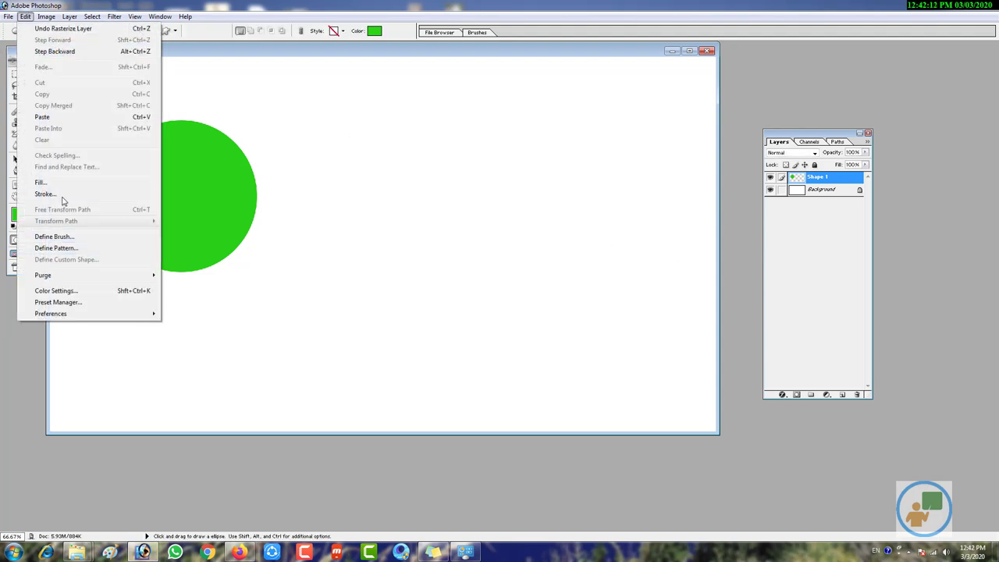
left_click(70, 193)
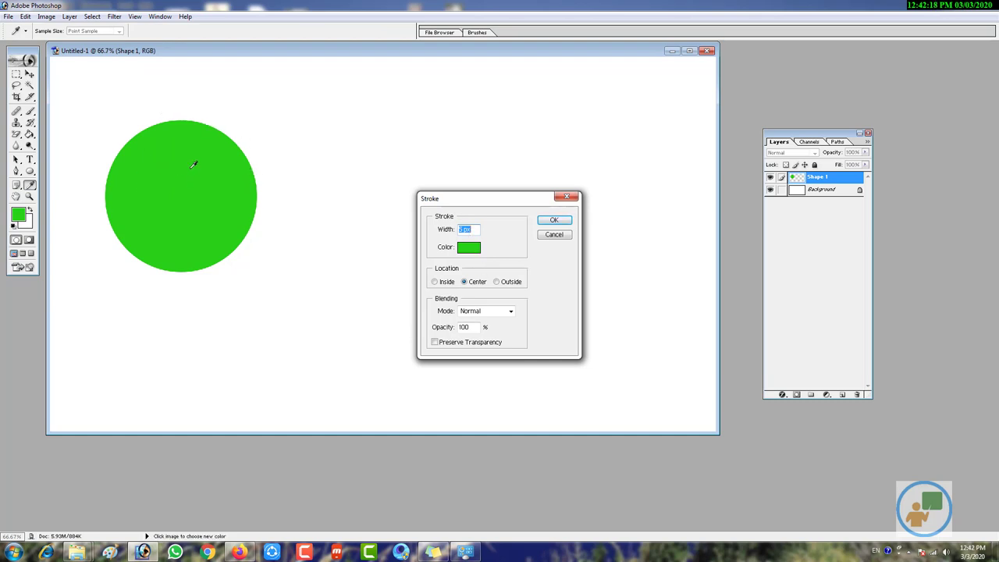
type("5")
double_click(461, 229)
type("10")
left_click(469, 254)
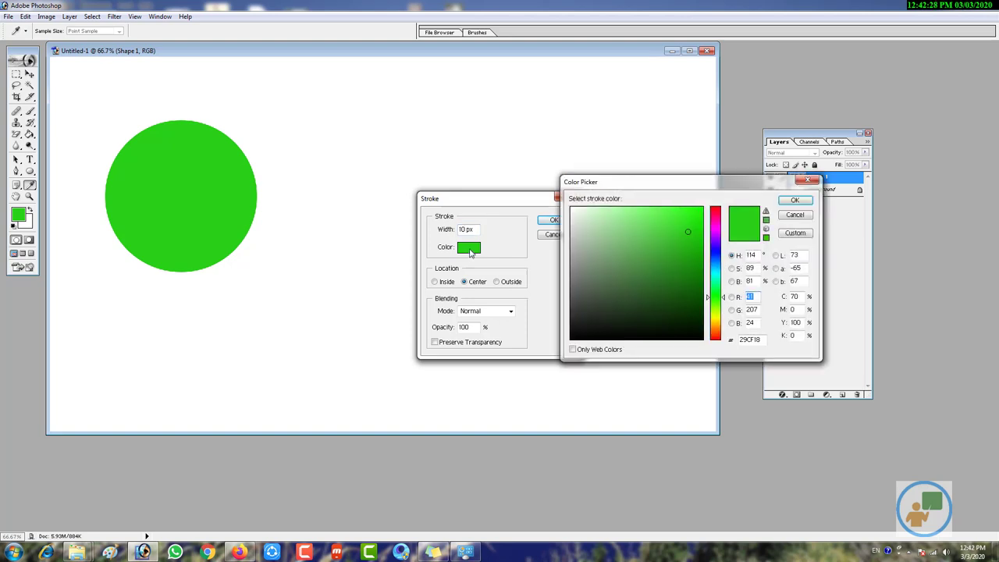
left_click(718, 211)
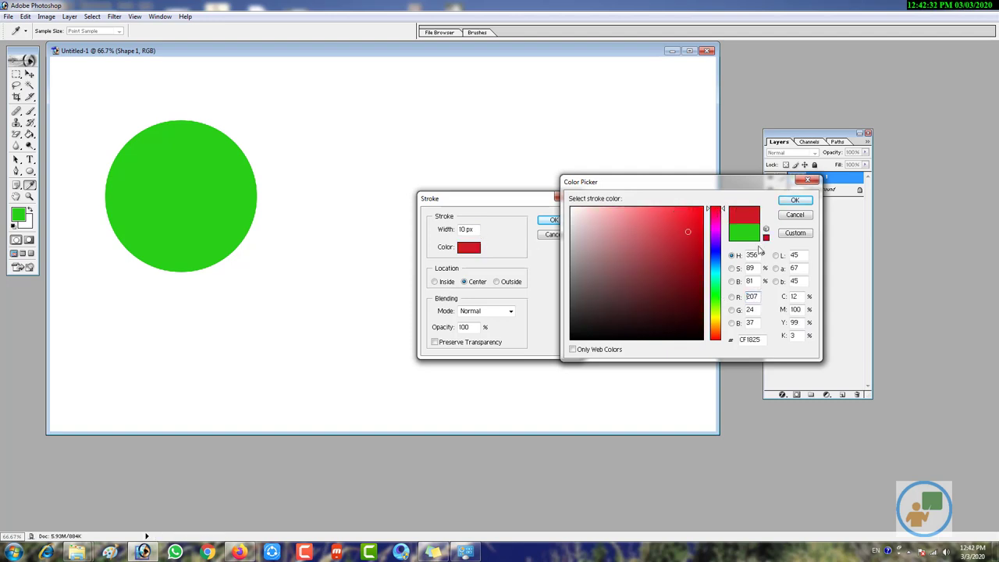
left_click(794, 201)
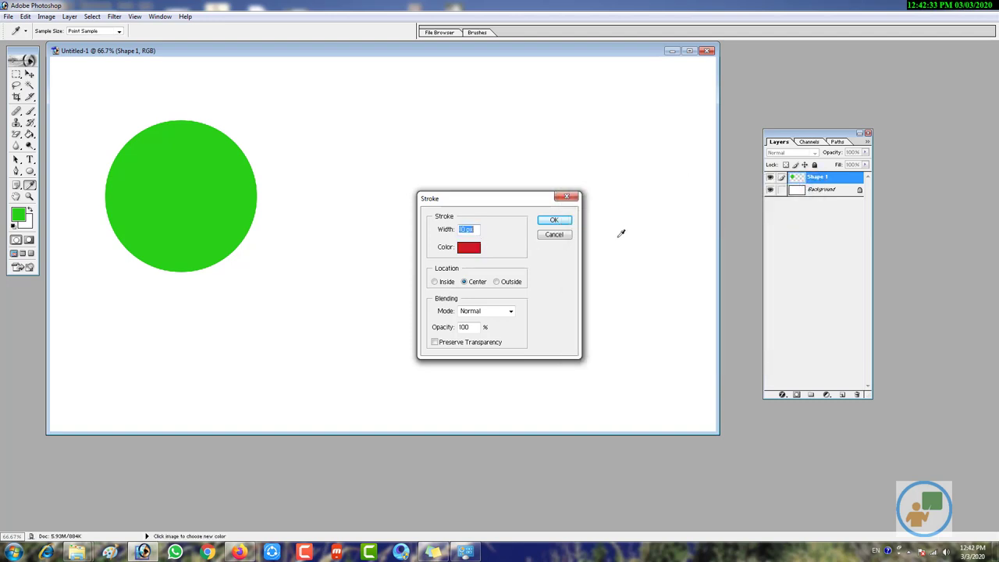
left_click(553, 222)
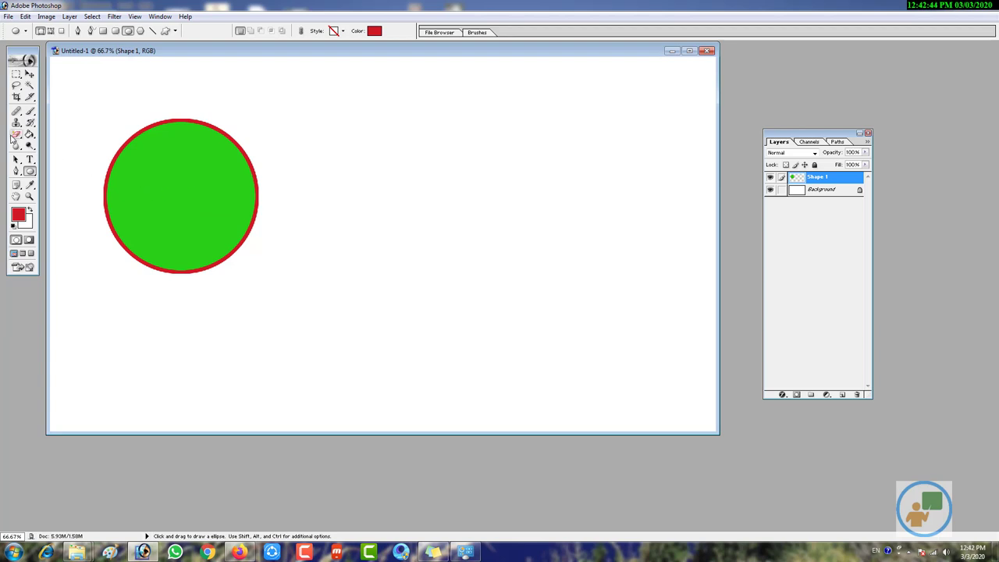
Step: Erase the circle's green fill with the Magic Eraser, leaving only the red ring
left_click(16, 135)
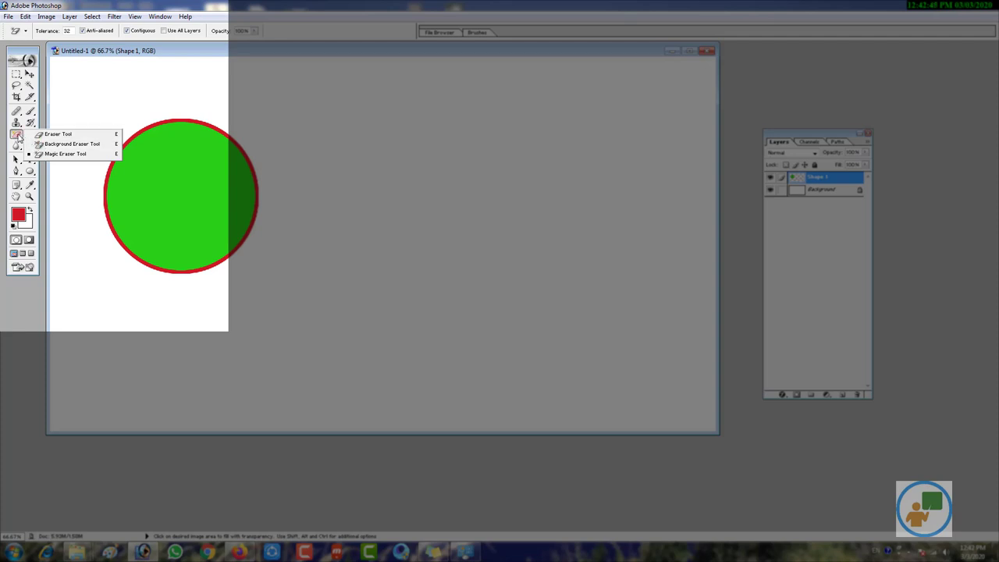
left_click(57, 159)
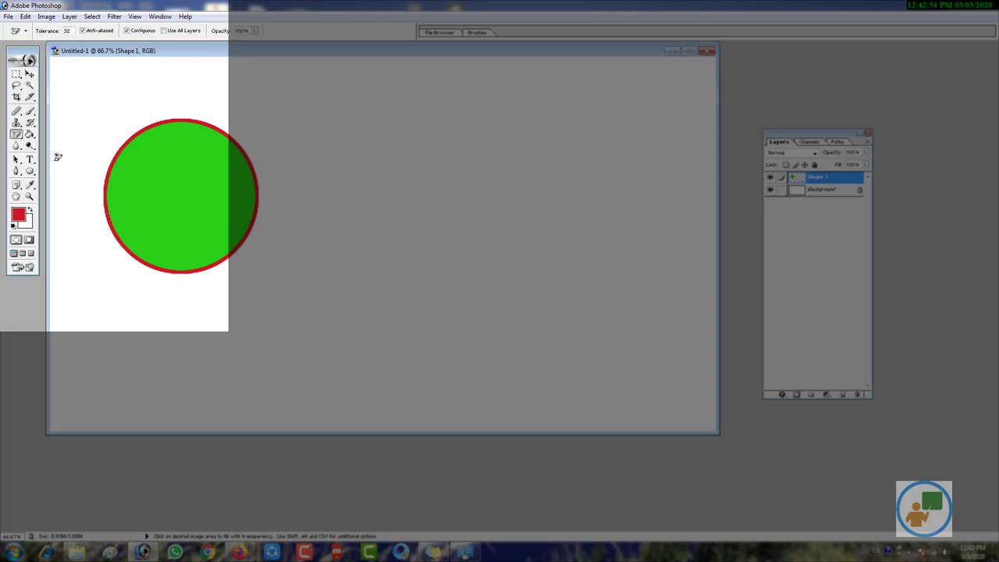
left_click(182, 185)
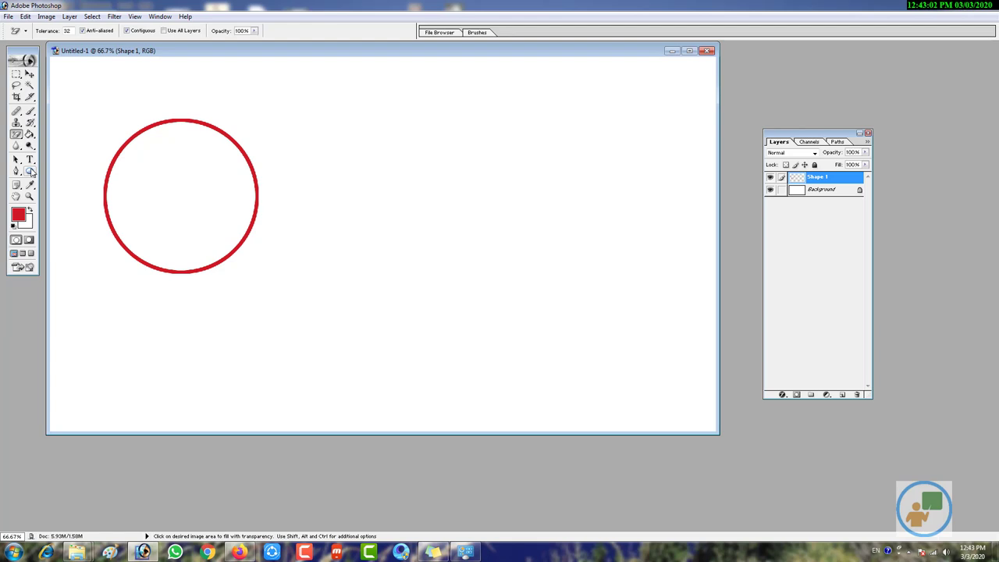
left_click(31, 172)
Step: Draw a red rectangle right of the circle and rasterize its Shape 2 layer
left_click(57, 170)
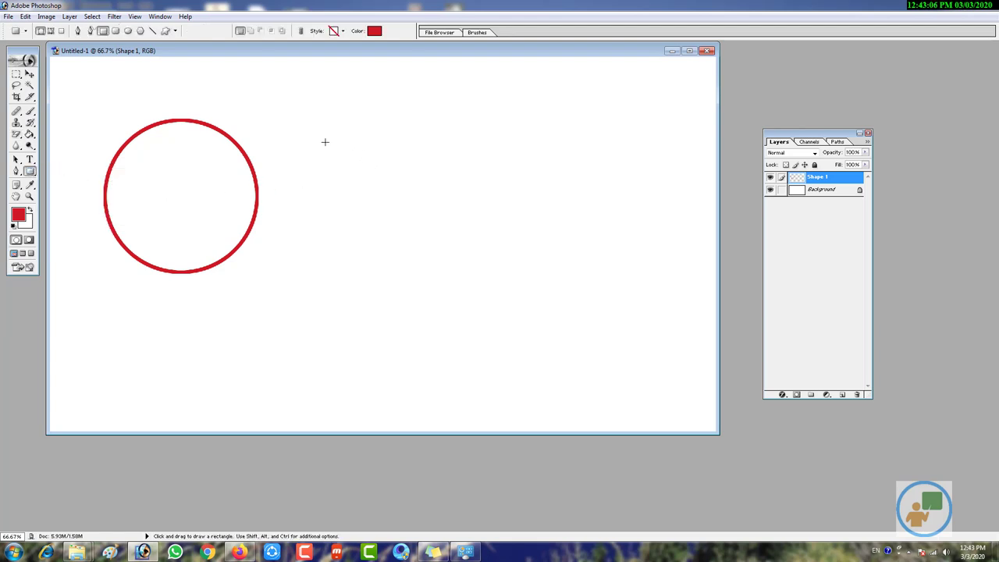
mouse_move(325, 142)
left_mouse_down()
mouse_move(473, 214)
mouse_move(601, 232)
left_mouse_up()
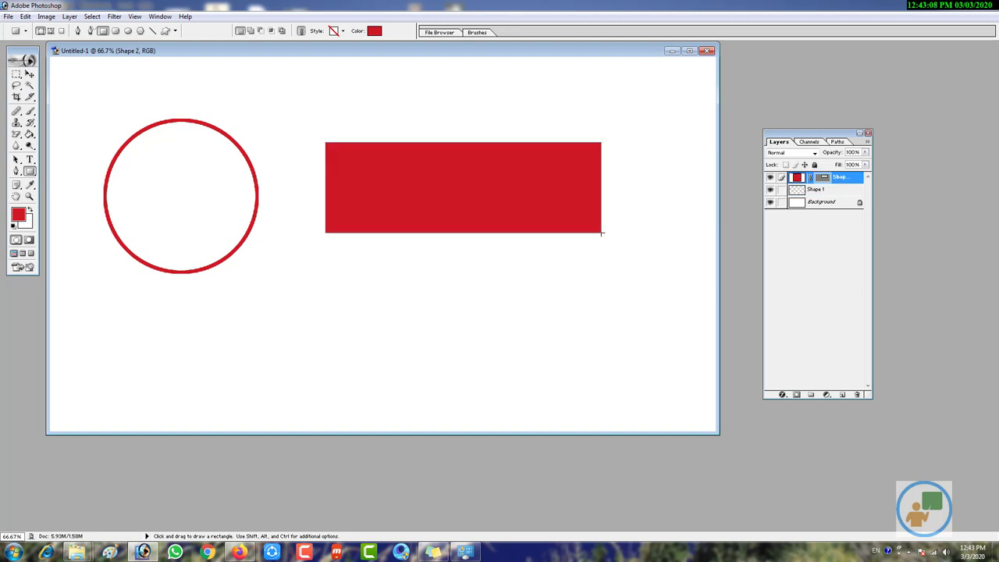
right_click(851, 180)
left_click(888, 255)
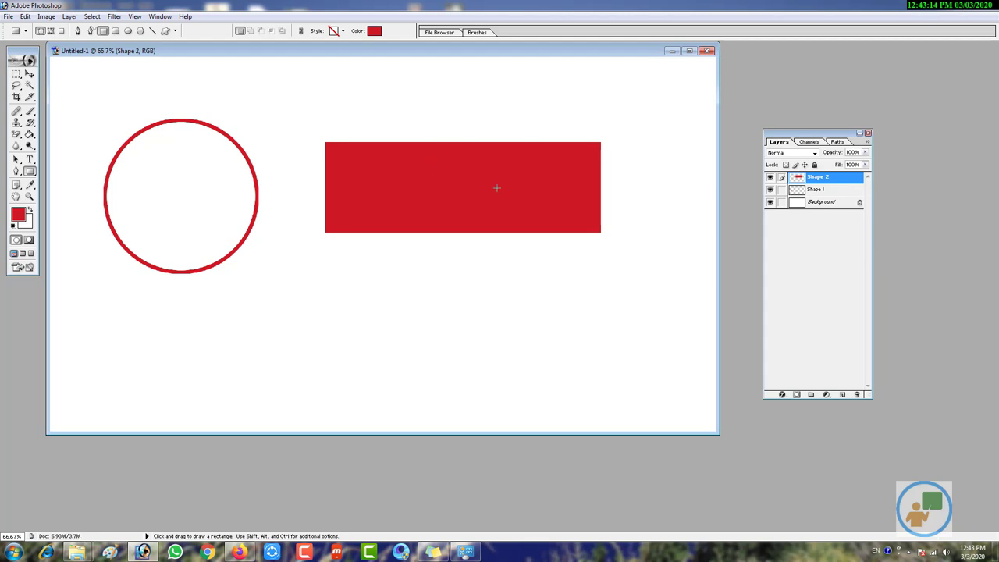
left_click(26, 17)
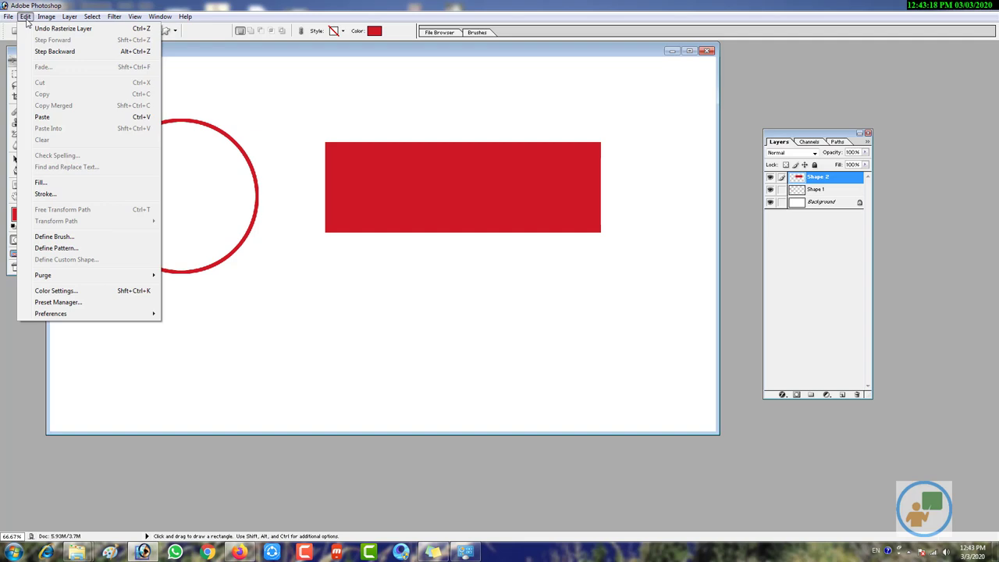
Step: Apply a 10 px black center stroke around the red rectangle on Shape 2
left_click(67, 194)
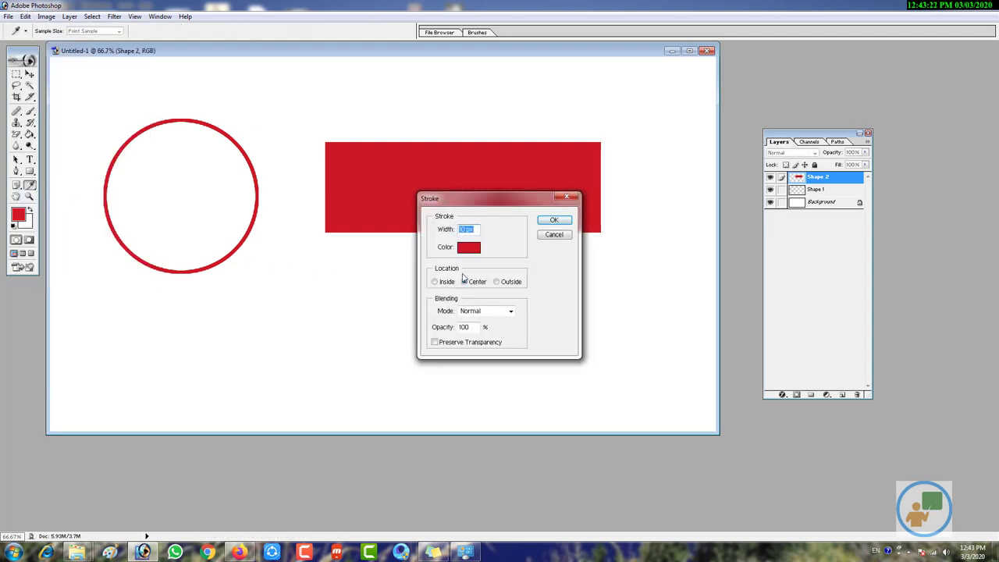
left_click(473, 248)
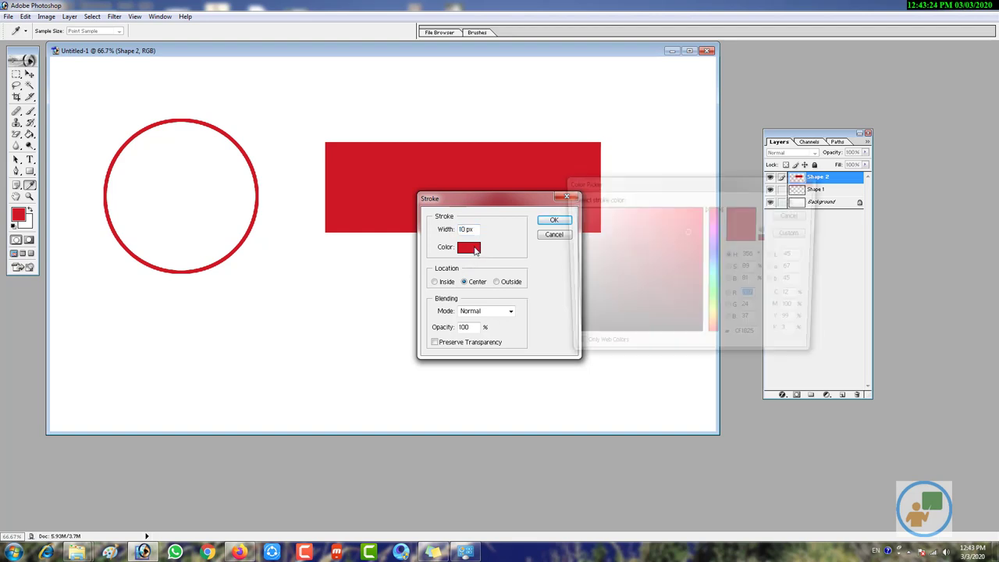
left_click(700, 339)
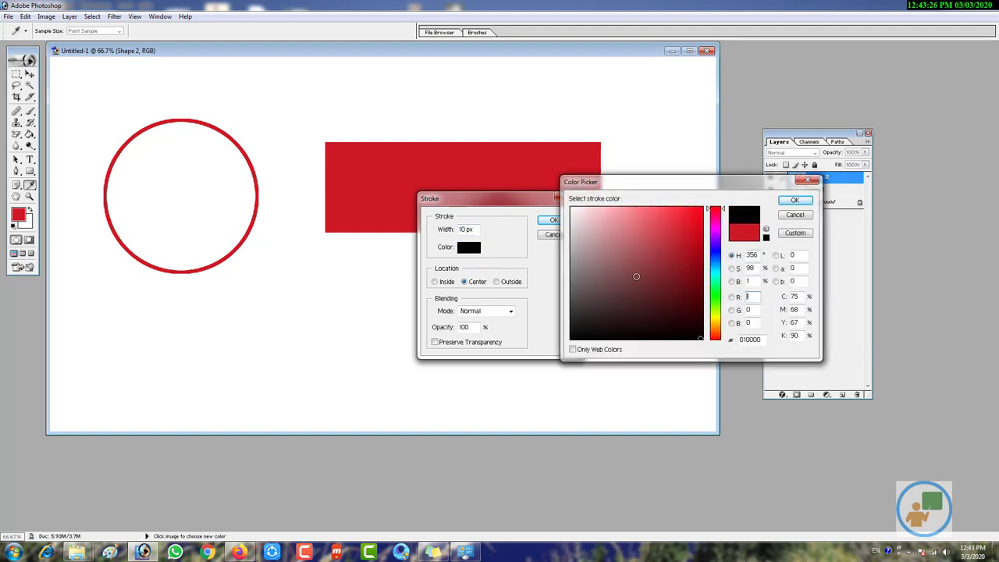
left_click(795, 202)
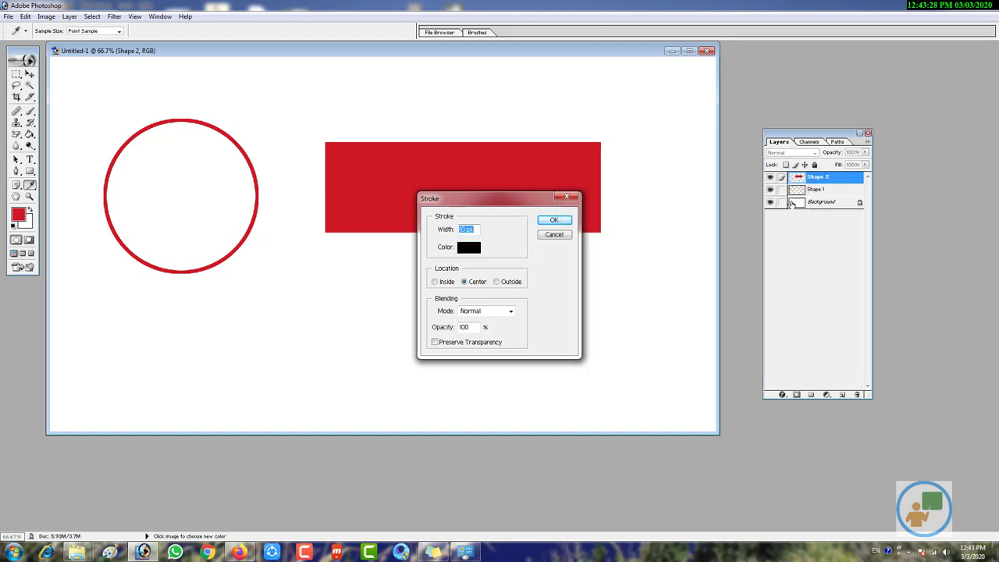
left_click(554, 221)
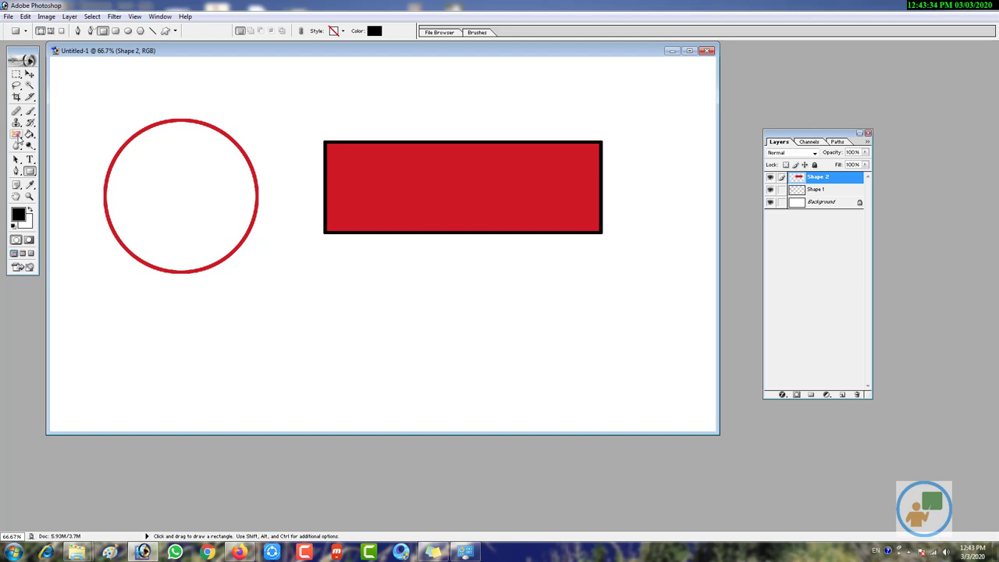
Step: Erase the rectangle's red fill with the Magic Eraser, leaving its black outline
left_click(16, 135)
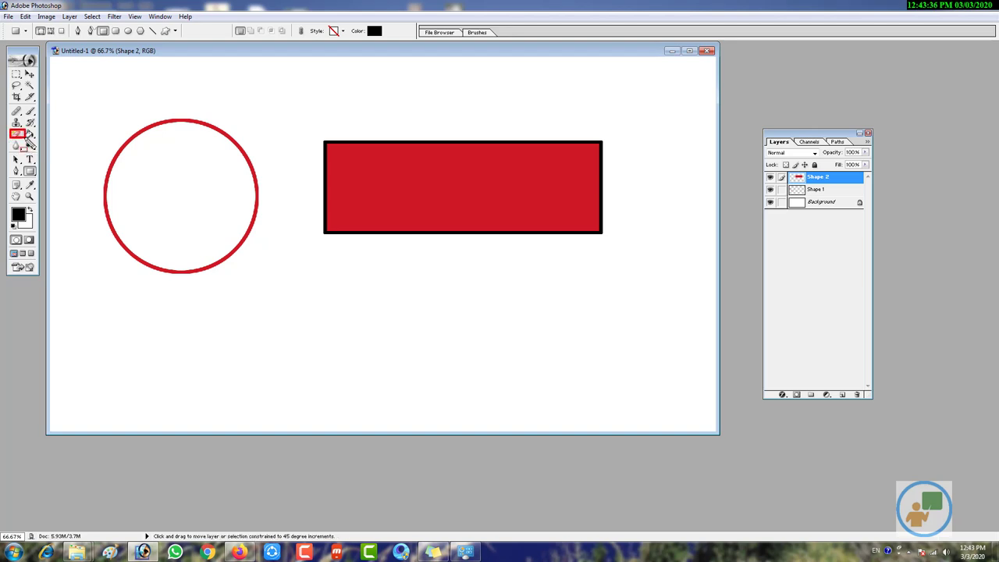
left_click_drag(27, 137, 46, 156)
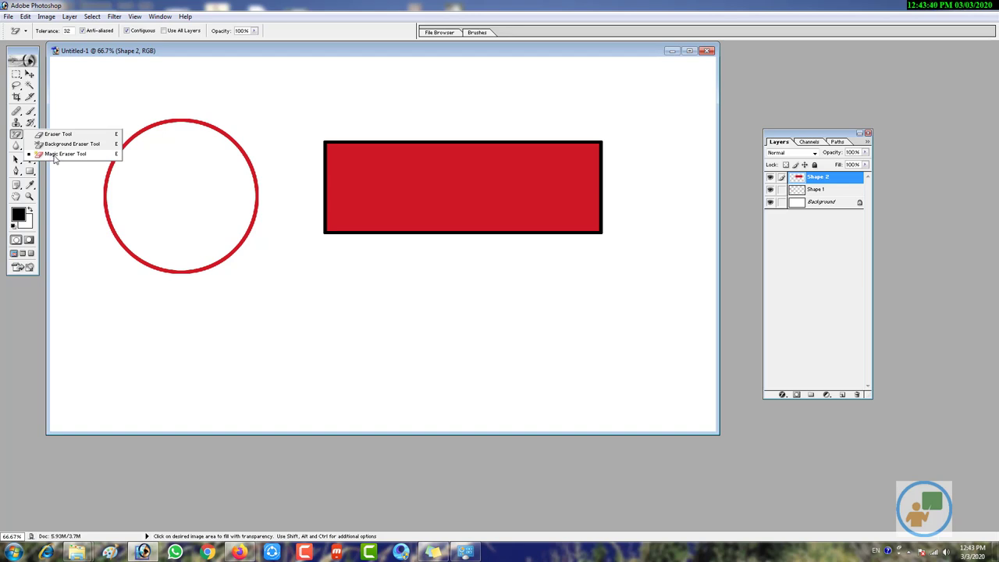
left_click(54, 159)
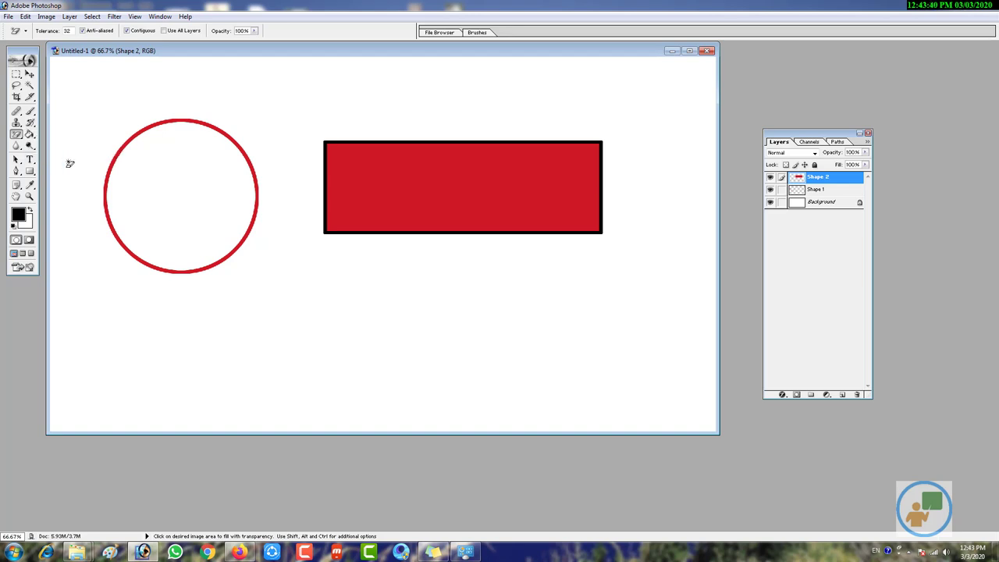
left_click(474, 194)
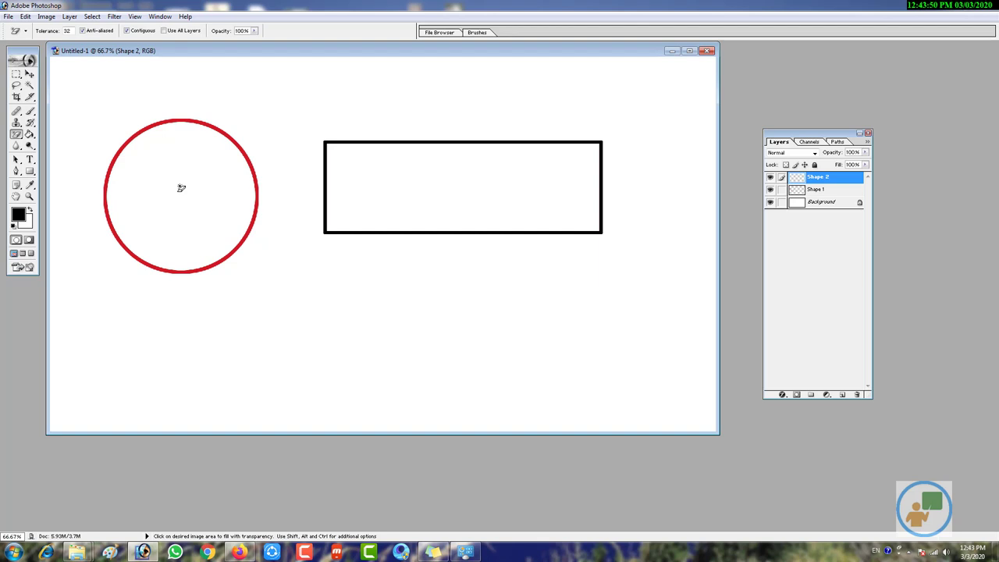
Step: Dismiss the shape flyout and switch to the YouTube page in the browser
left_click(30, 171)
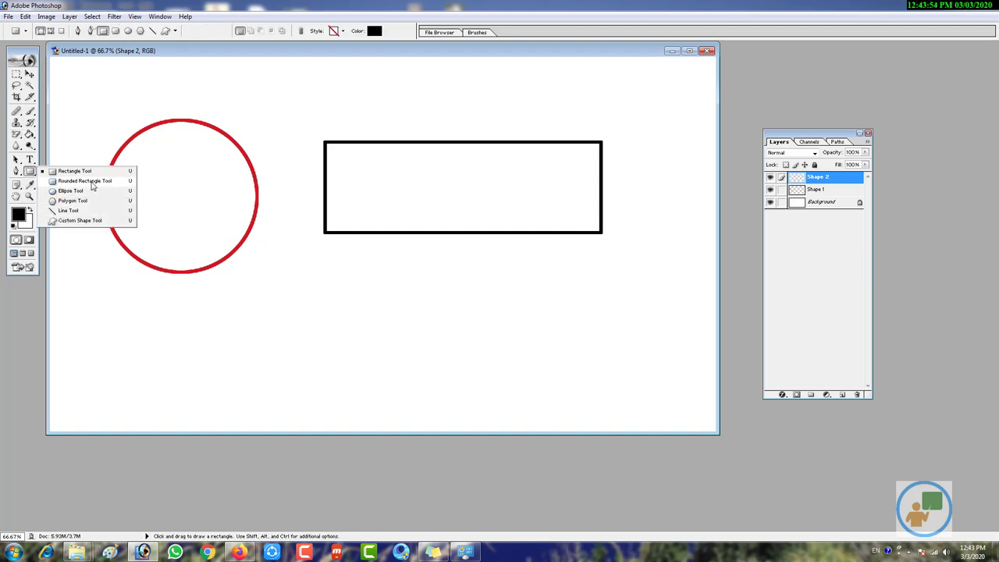
left_click(392, 287)
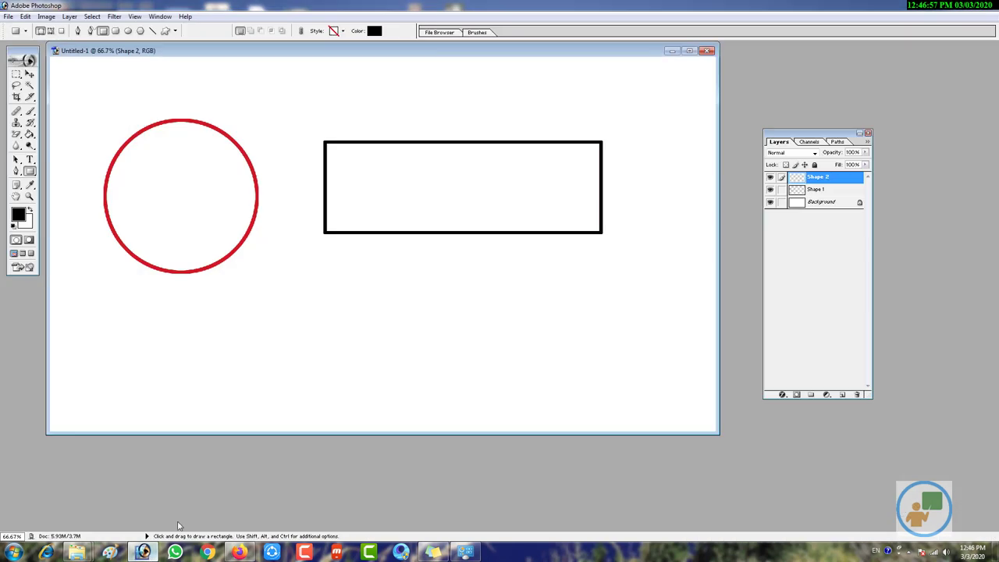
left_click(240, 552)
Step: Subscribe to the Teach Me Daily channel from the YouTube video page
left_click_drag(448, 354, 486, 410)
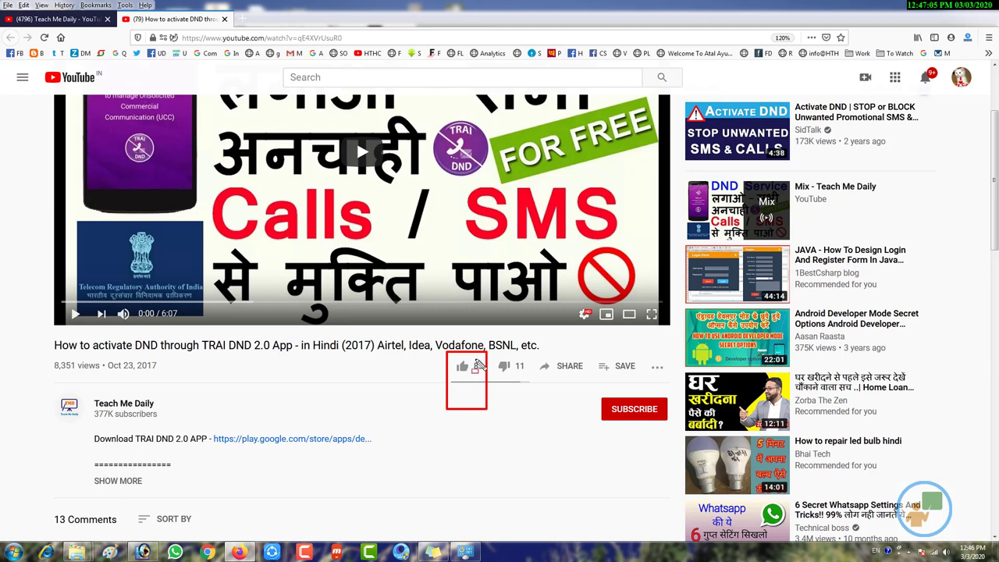
left_click_drag(36, 383, 182, 427)
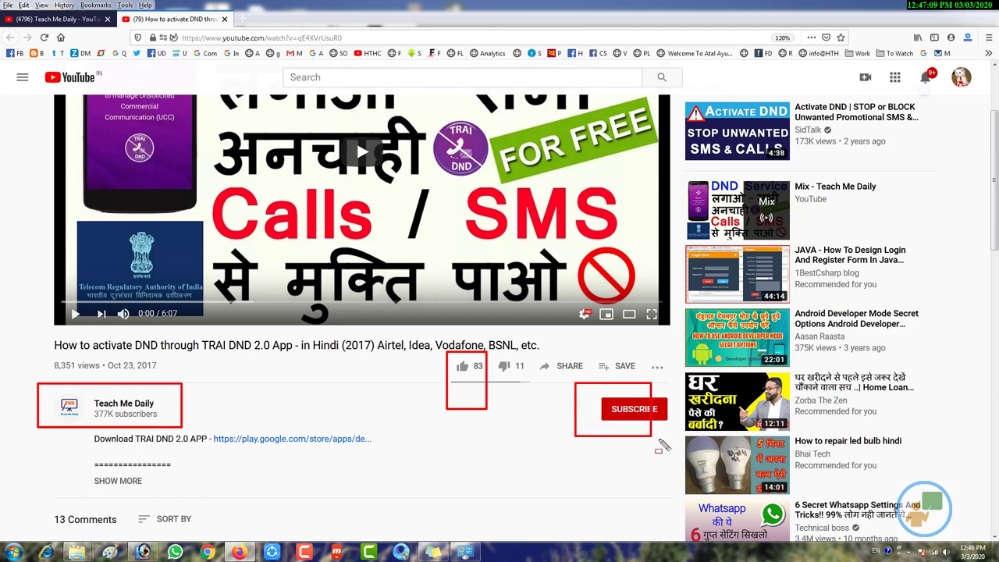
left_click_drag(573, 382, 672, 457)
left_click(658, 413)
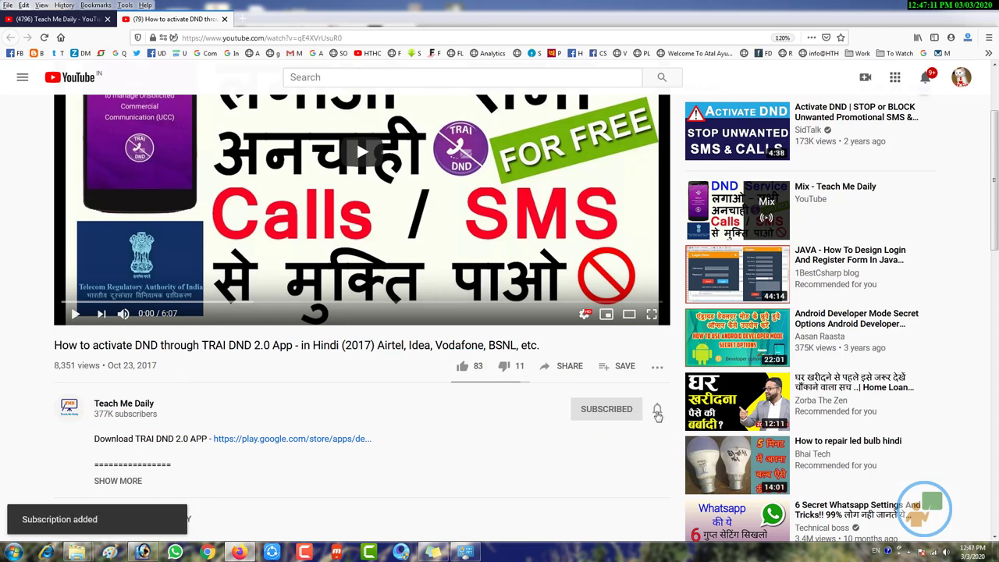
Step: Set the channel's notification bell to All
mouse_move(646, 394)
left_mouse_down()
mouse_move(694, 450)
mouse_move(721, 448)
left_mouse_up()
left_click(658, 414)
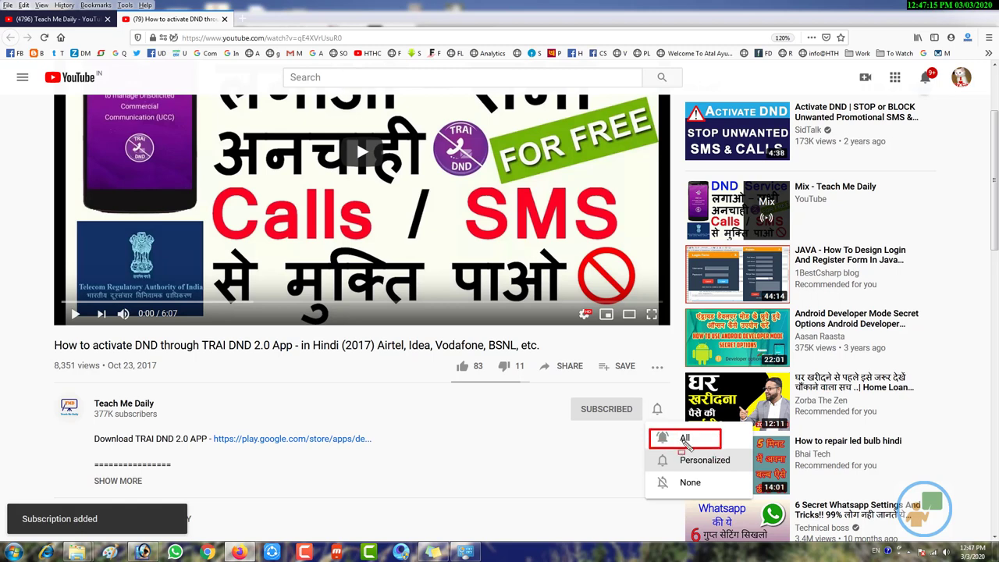
left_click(676, 438)
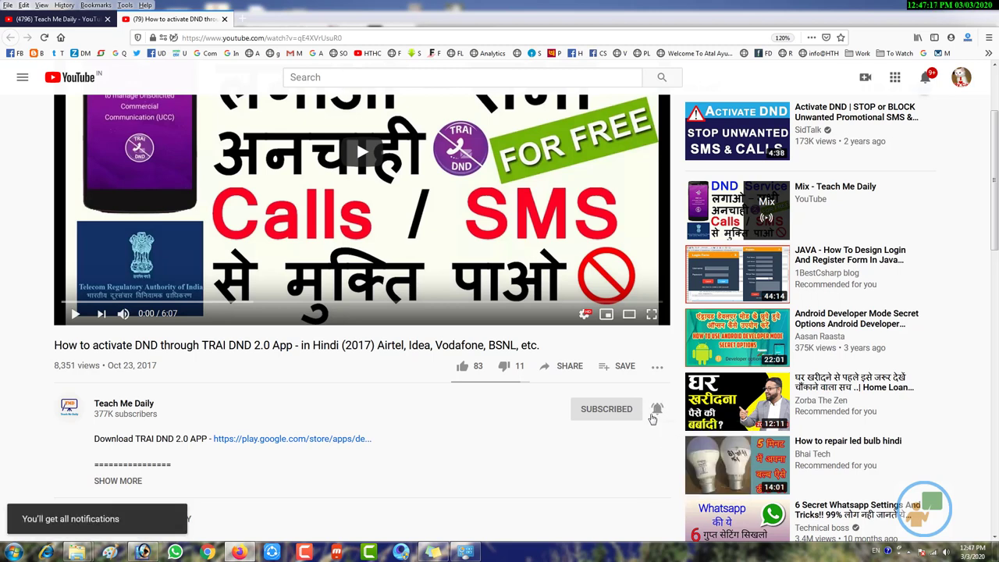
scroll(188, 314, "up", 1)
scroll(187, 315, "up", 3)
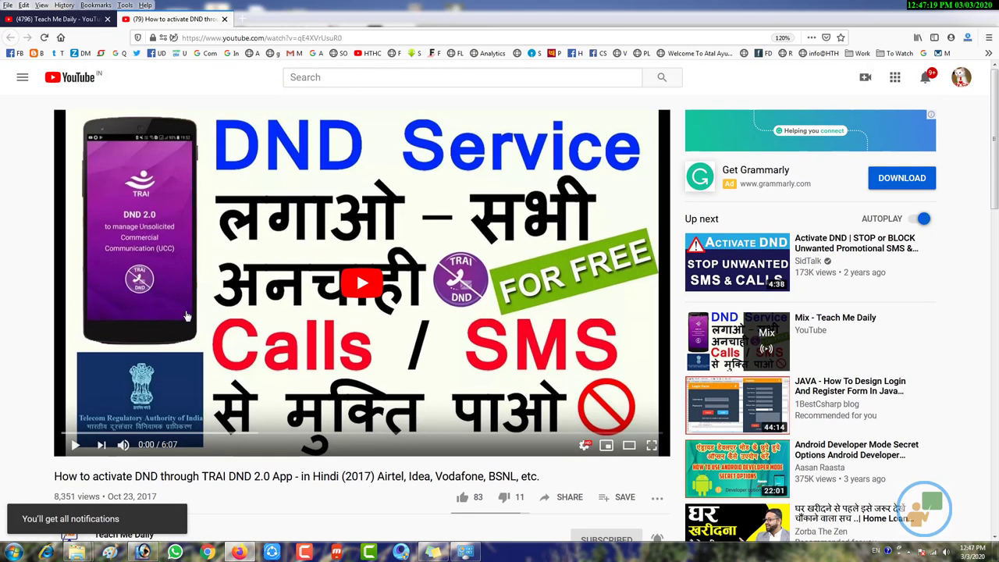